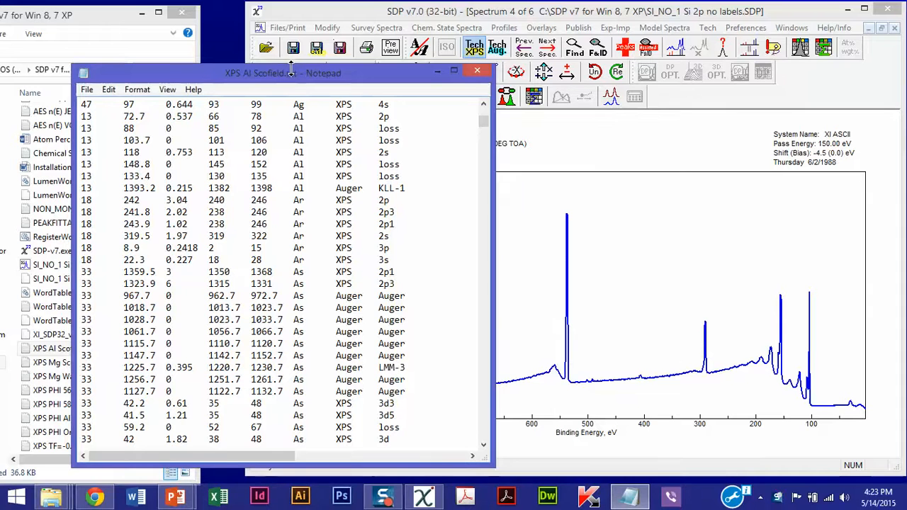
# Examine the header, the RSF column, and the Auger and XPS entries of the XPS Al Scofield.txt look-up table.
pyautogui.moveTo(291, 65); pyautogui.dragTo(313, 51)
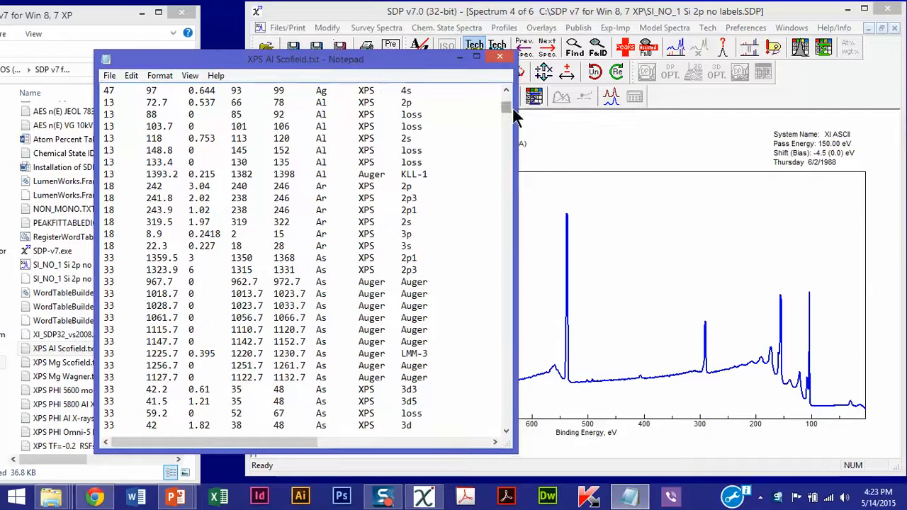
pyautogui.scroll(8, 512, 117)
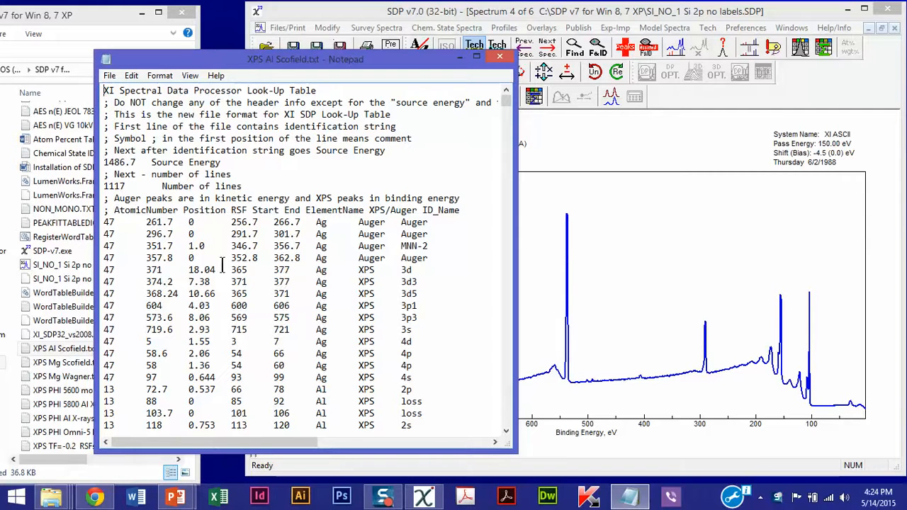
pyautogui.click(190, 222)
pyautogui.moveTo(195, 240); pyautogui.dragTo(194, 262)
pyautogui.click(201, 259)
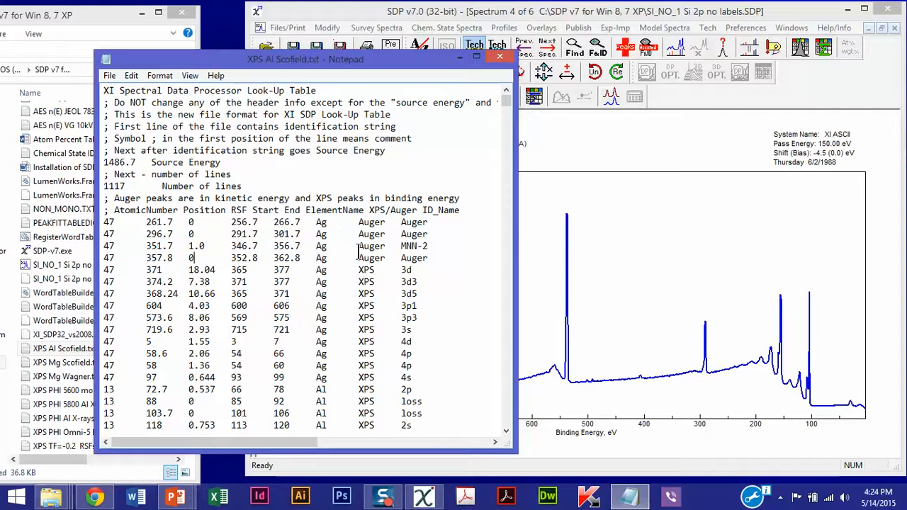
pyautogui.scroll(-15, 349, 301)
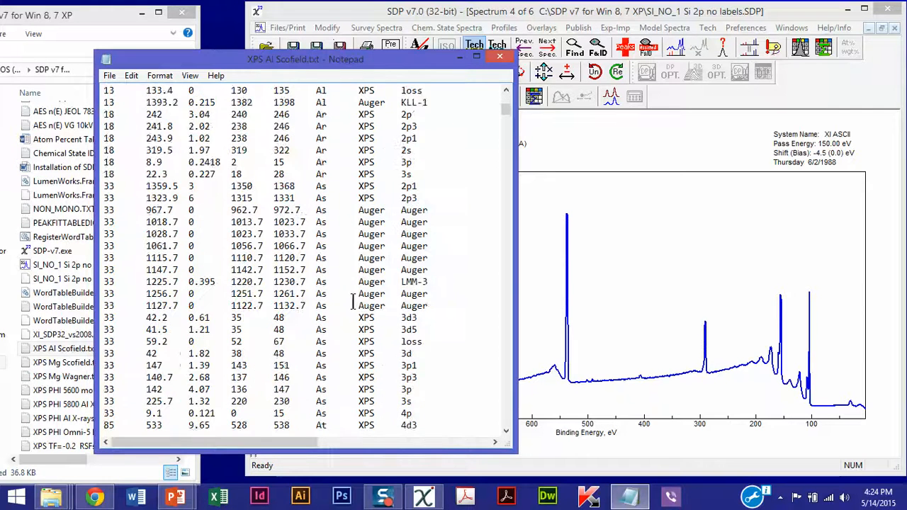
pyautogui.scroll(-7, 352, 303)
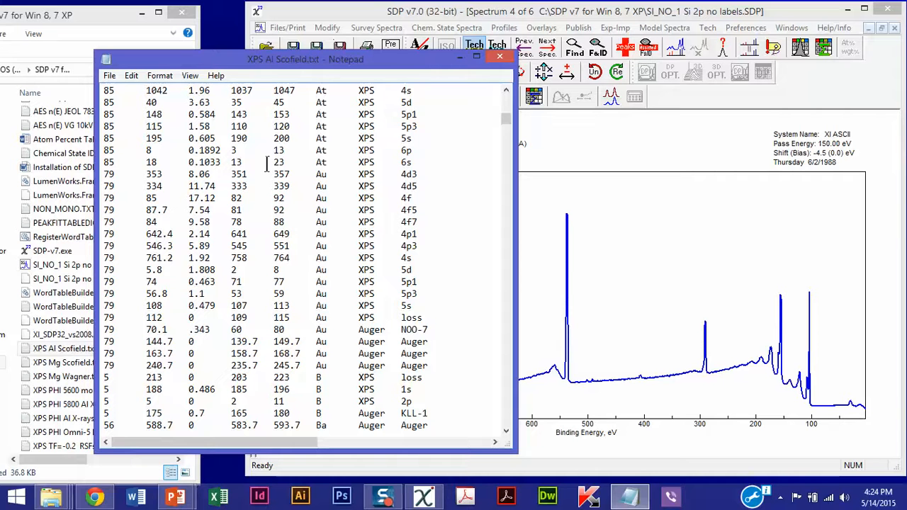
pyautogui.moveTo(506, 121); pyautogui.dragTo(507, 96)
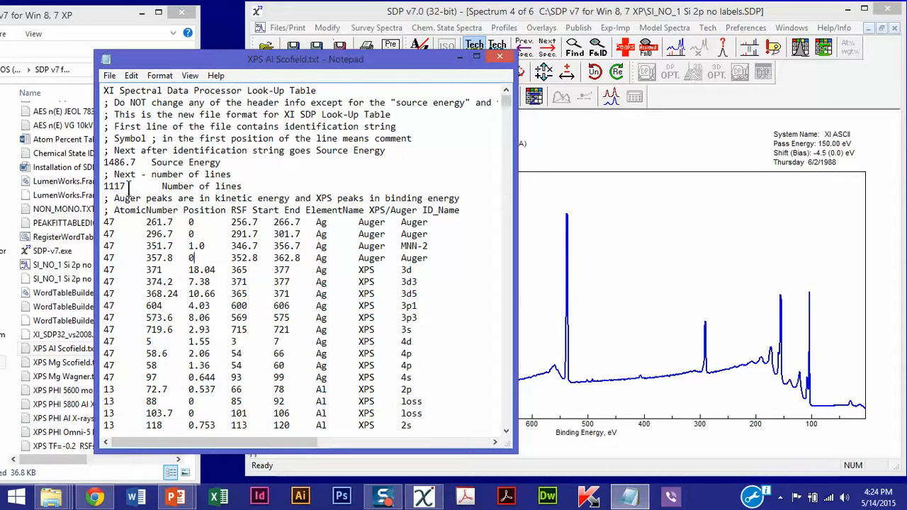
# Examine the look-up table's number-of-lines entry and peak position rows, and close the text file.
pyautogui.moveTo(128, 186); pyautogui.dragTo(103, 186)
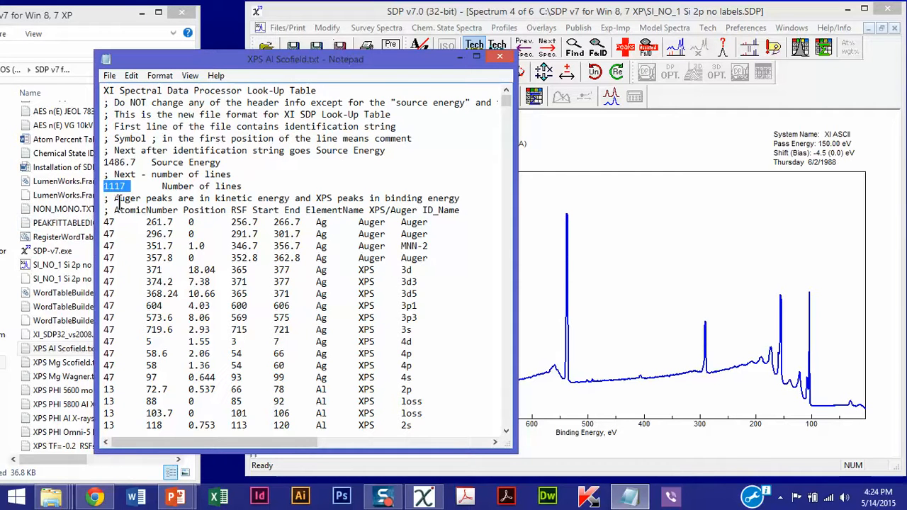
pyautogui.click(161, 233)
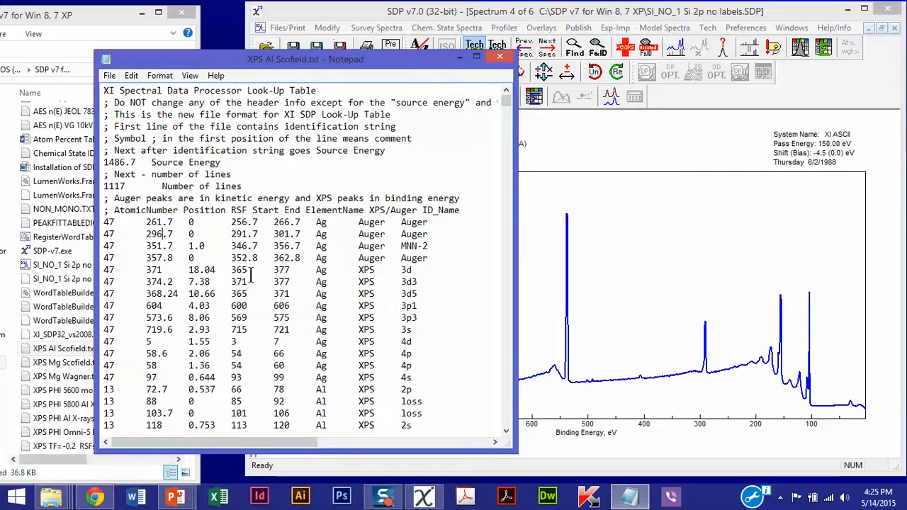
pyautogui.scroll(-4, 267, 260)
pyautogui.scroll(4, 280, 264)
pyautogui.click(500, 57)
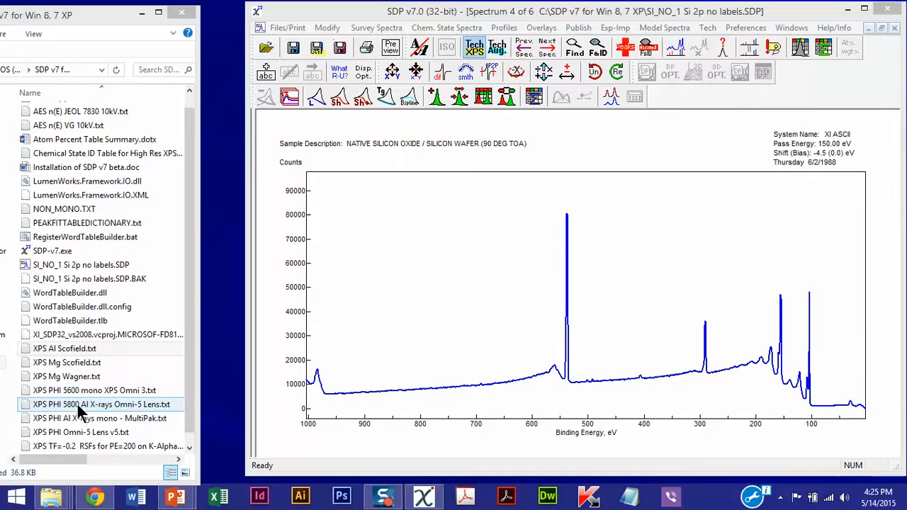
# Minimize the SDP v7 folder window and widen the spectrum window to span the screen.
pyautogui.click(190, 91)
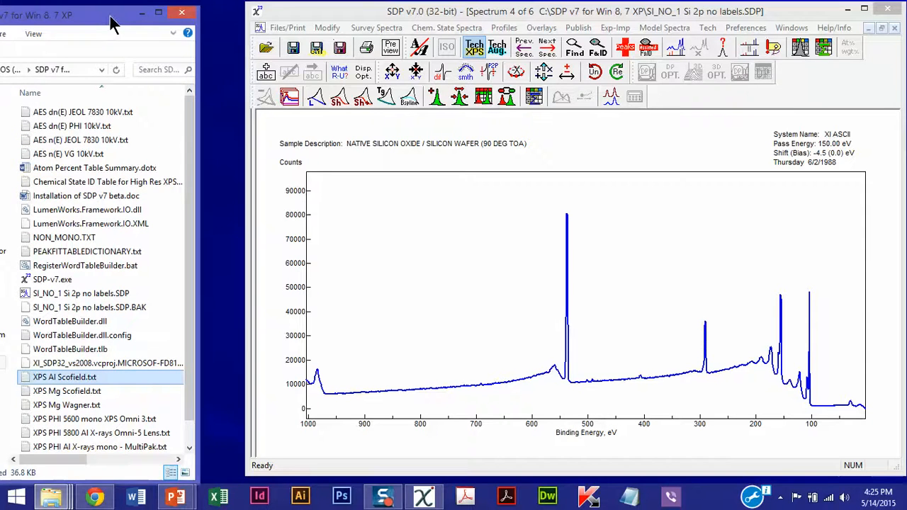
pyautogui.moveTo(111, 17); pyautogui.dragTo(173, 21)
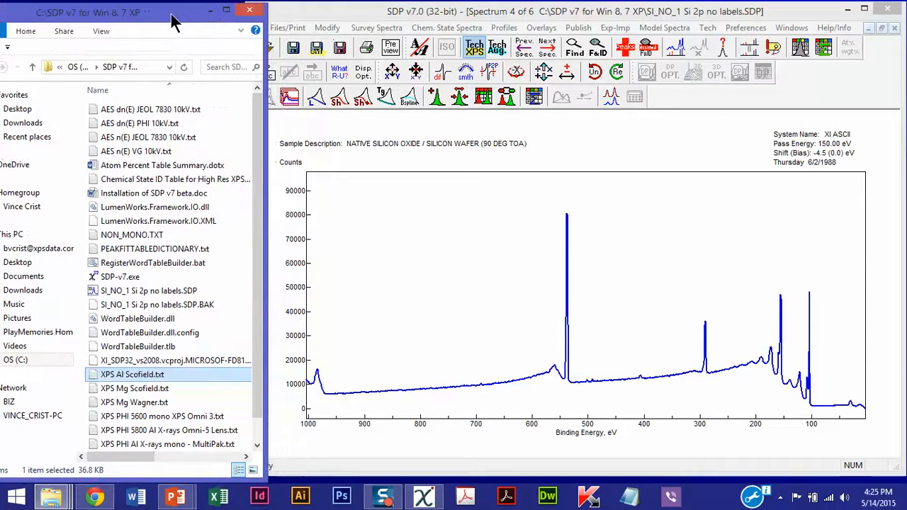
pyautogui.click(211, 14)
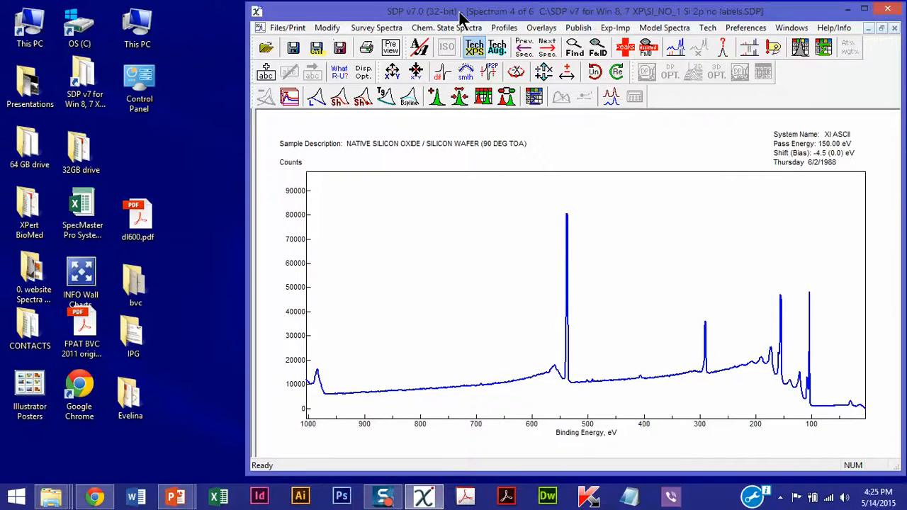
pyautogui.moveTo(460, 16); pyautogui.dragTo(221, 16)
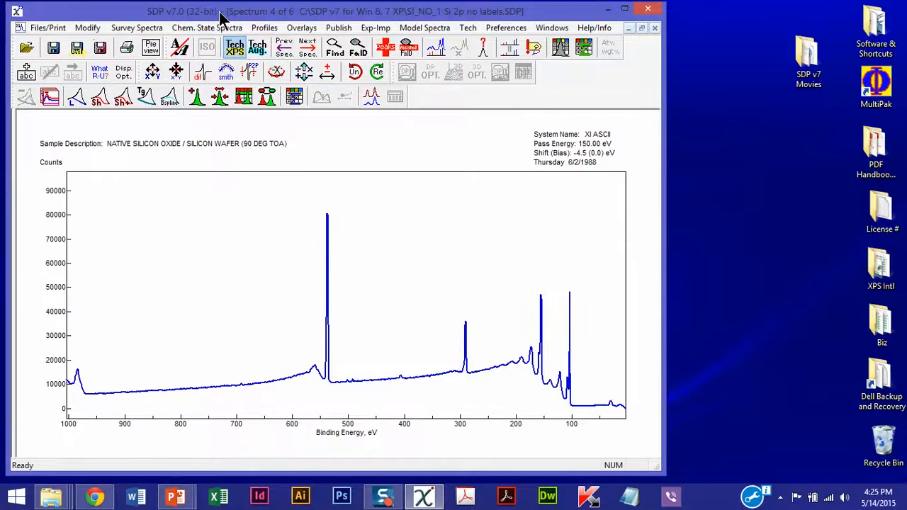
pyautogui.moveTo(664, 263); pyautogui.dragTo(898, 242)
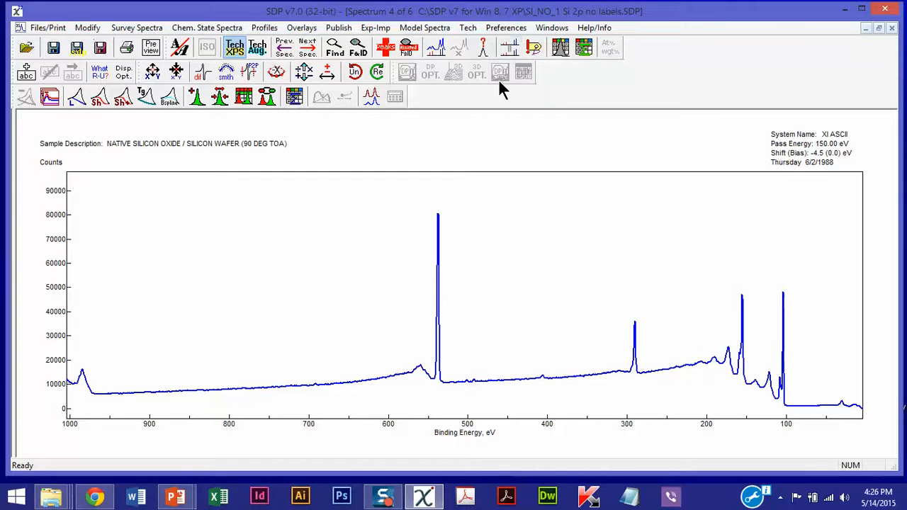
# Detect the peaks in the native silicon oxide survey spectrum automatically, with their baselines.
pyautogui.click(436, 47)
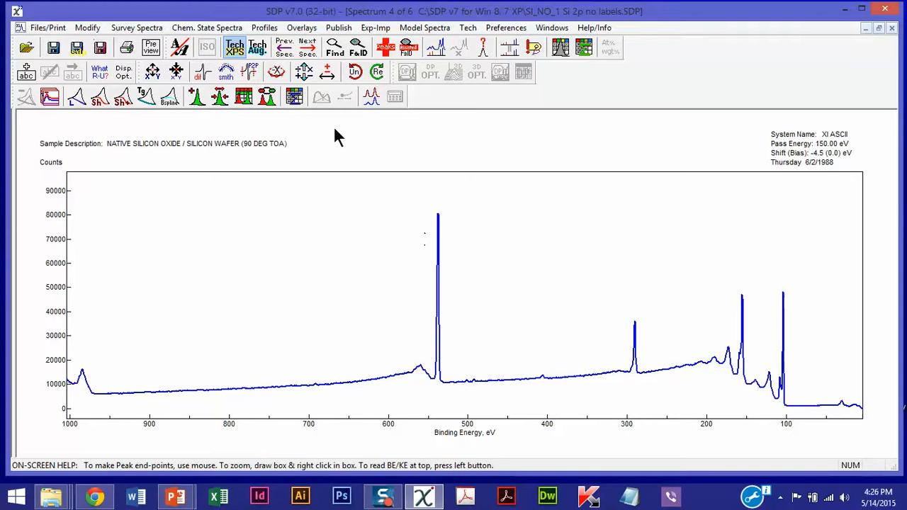
pyautogui.click(335, 51)
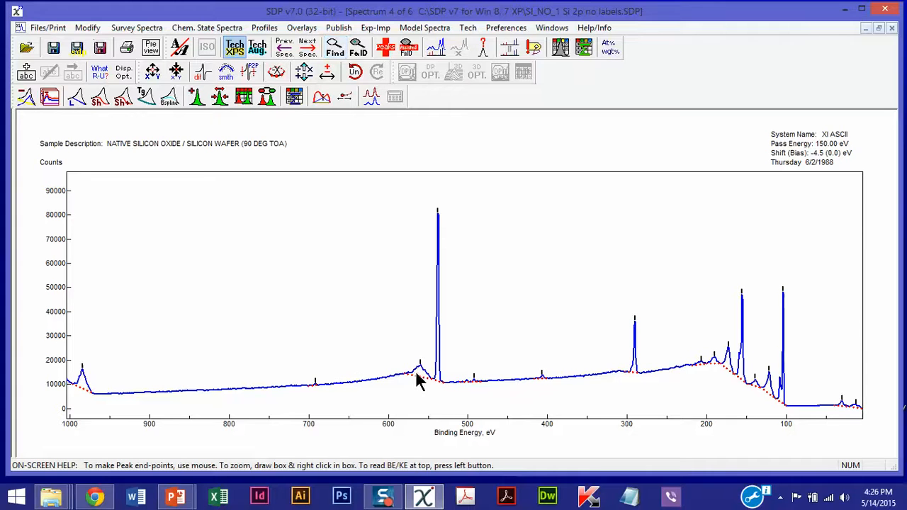
pyautogui.click(282, 259)
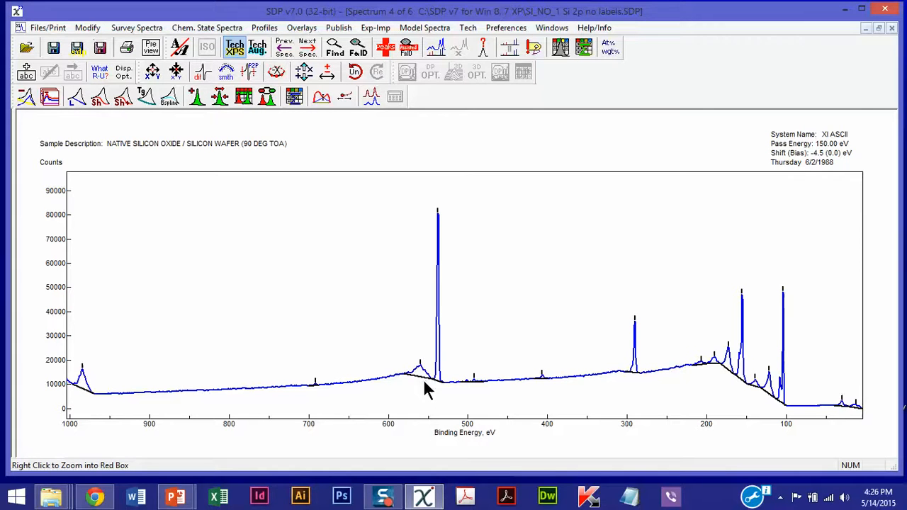
# Add a peak with a linear background to the small undetected feature at about 720 eV.
pyautogui.scroll(7, 429, 383)
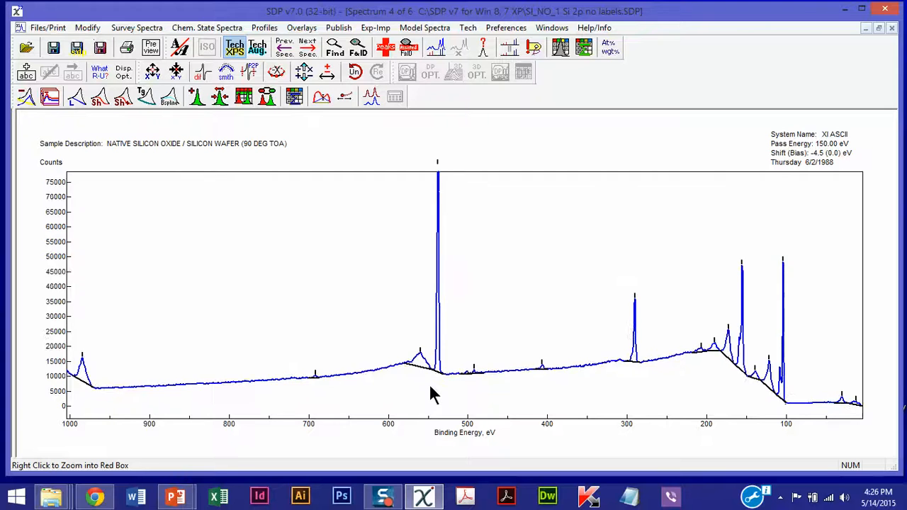
pyautogui.scroll(2, 541, 363)
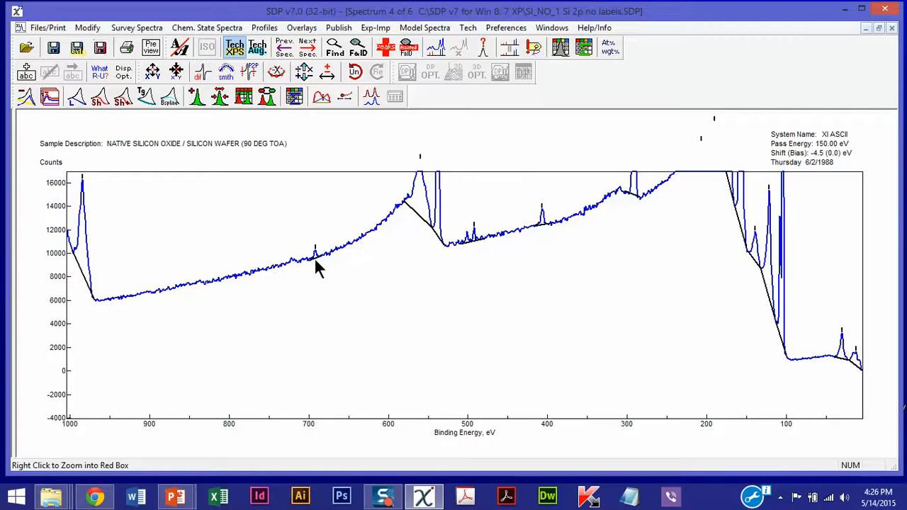
pyautogui.moveTo(298, 262)
pyautogui.mouseDown()
pyautogui.moveTo(289, 274)
pyautogui.moveTo(283, 262)
pyautogui.mouseUp()
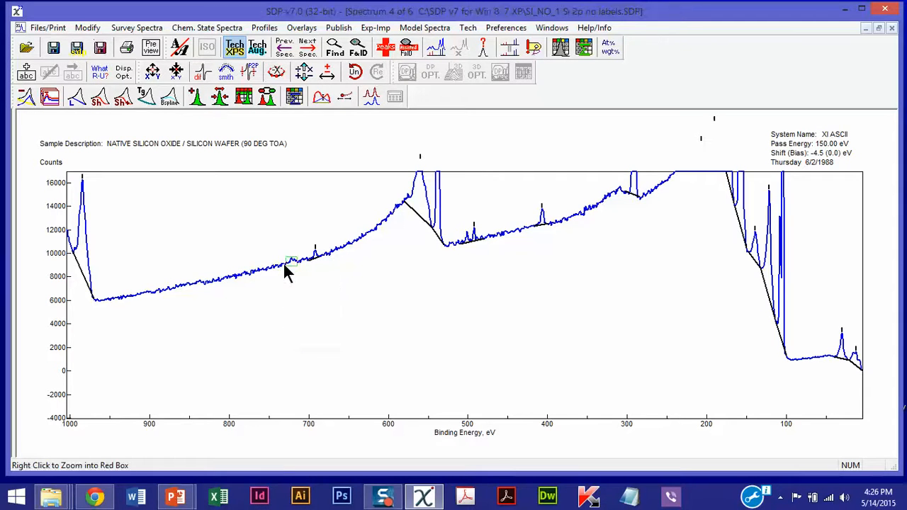
pyautogui.click(73, 99)
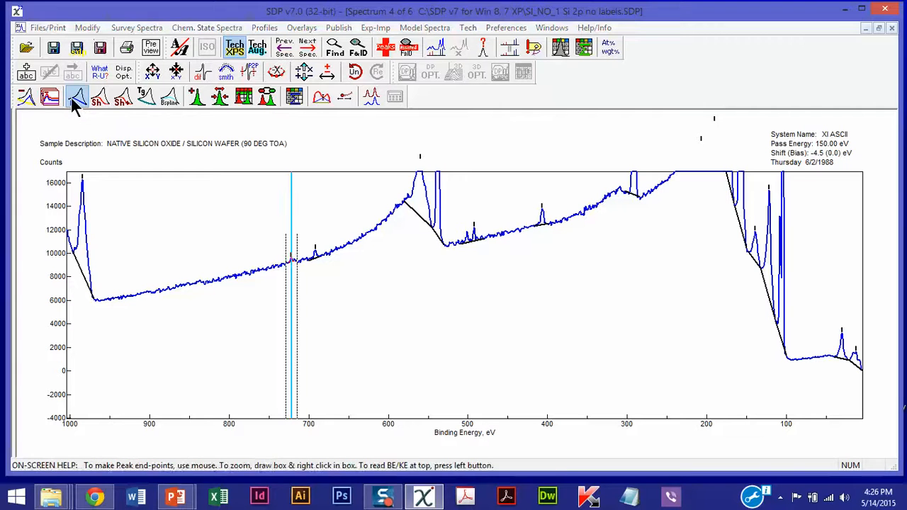
pyautogui.click(192, 228)
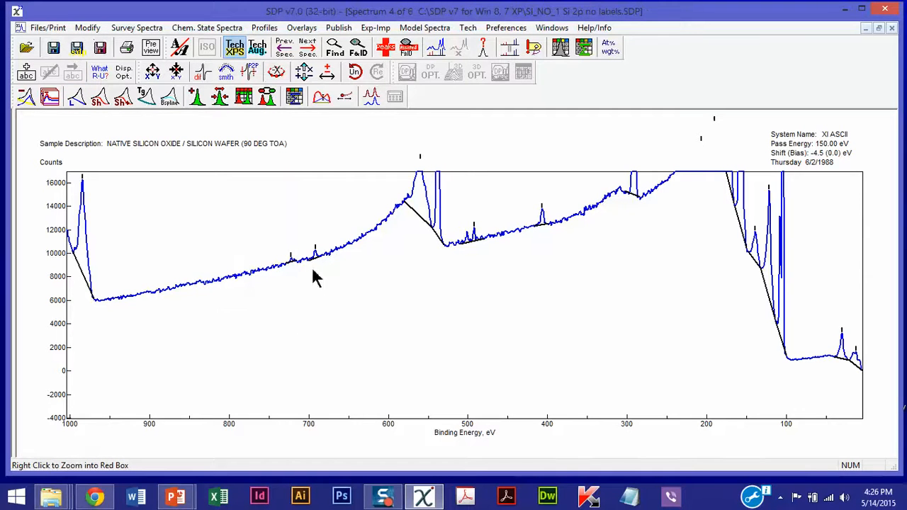
pyautogui.doubleClick(435, 299)
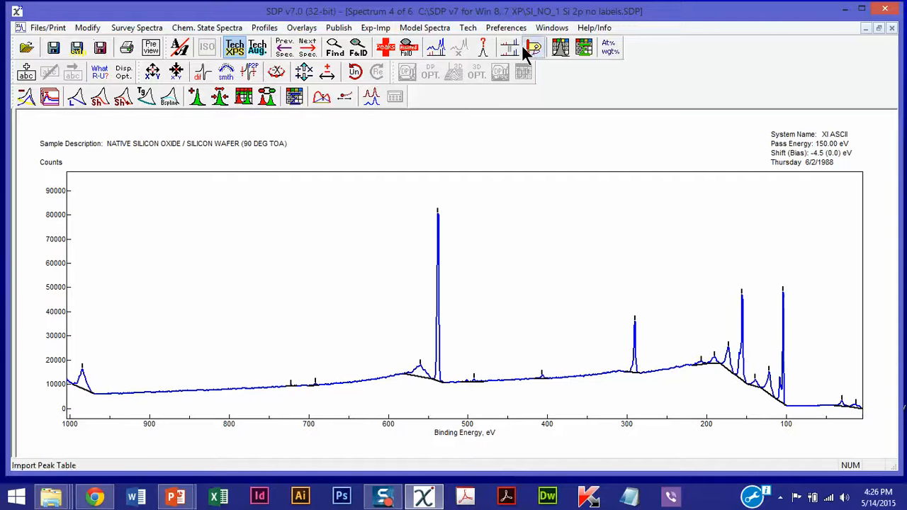
# Open the XPS spectral lines window for adding peak labels and move it clear of the main peaks.
pyautogui.click(431, 47)
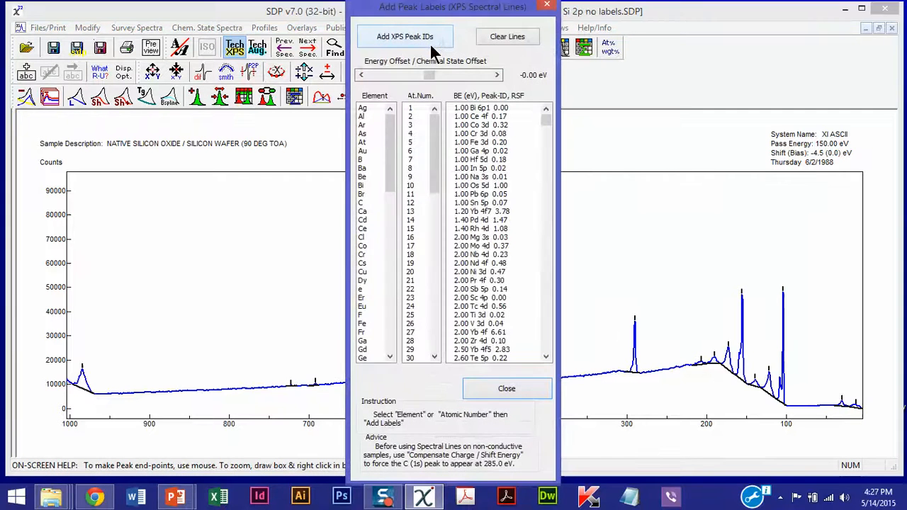
pyautogui.moveTo(461, 17); pyautogui.dragTo(182, 9)
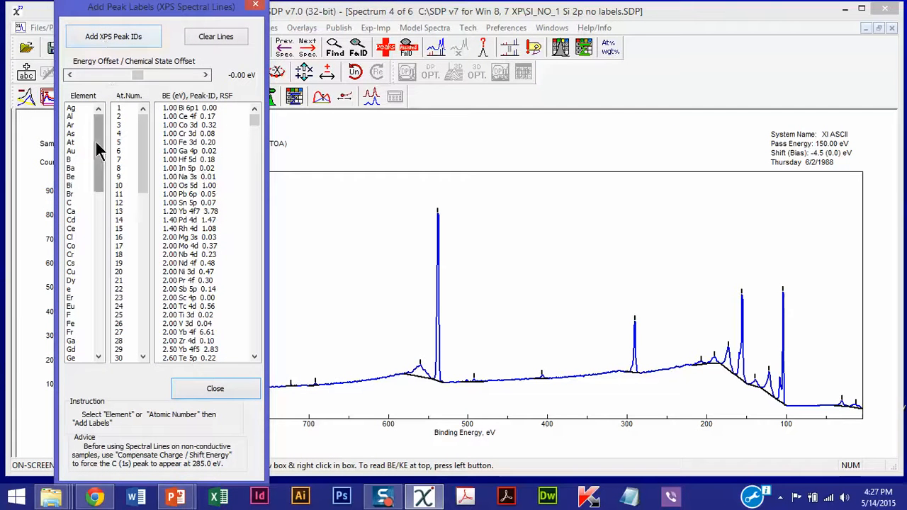
pyautogui.moveTo(96, 142); pyautogui.dragTo(146, 113)
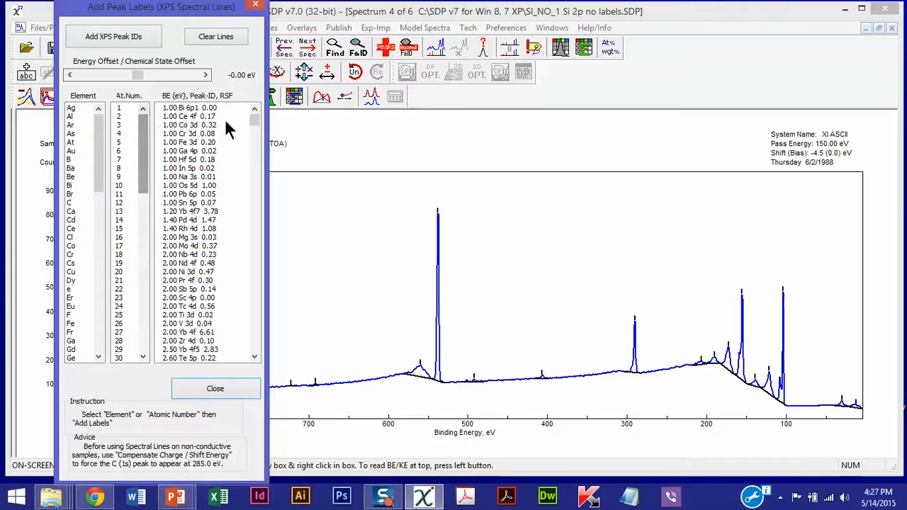
pyautogui.moveTo(256, 116)
pyautogui.mouseDown()
pyautogui.moveTo(253, 360)
pyautogui.moveTo(256, 227)
pyautogui.moveTo(269, 192)
pyautogui.moveTo(272, 118)
pyautogui.mouseUp()
pyautogui.moveTo(269, 82); pyautogui.dragTo(235, 85)
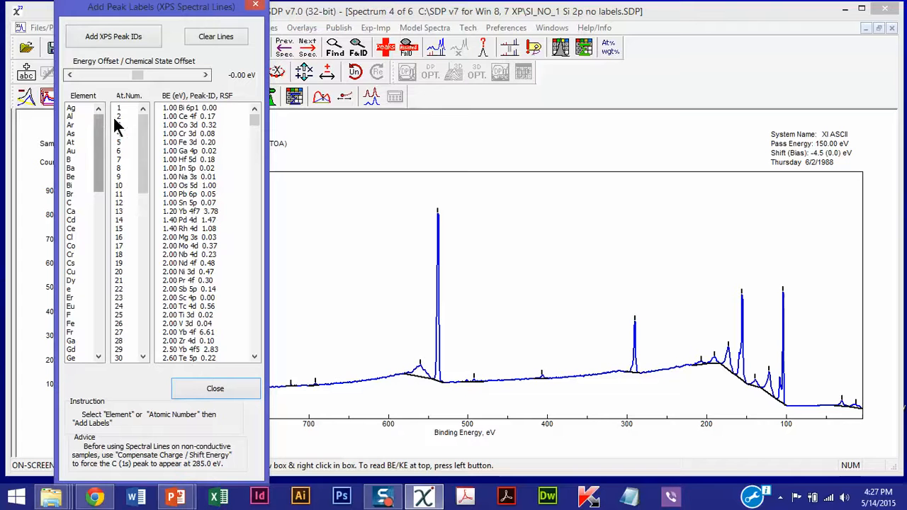
pyautogui.moveTo(173, 13)
pyautogui.mouseDown()
pyautogui.moveTo(430, 41)
pyautogui.moveTo(161, 16)
pyautogui.mouseUp()
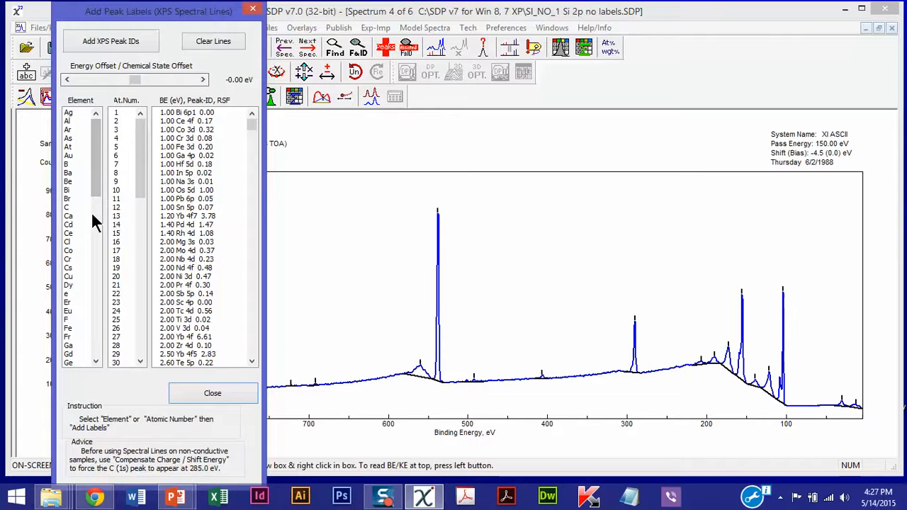
# Display the carbon spectral lines, set the energy offset to 4.00 eV, and add the carbon peak IDs.
pyautogui.click(69, 208)
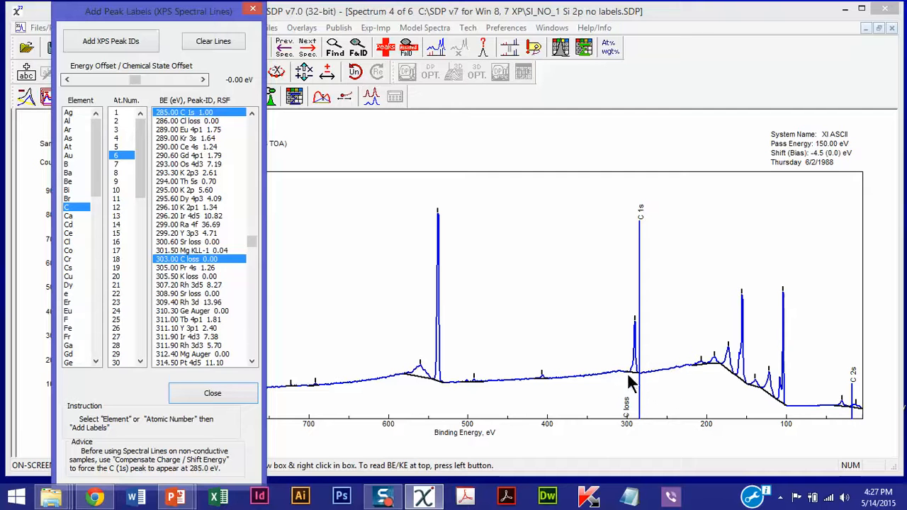
pyautogui.click(77, 79)
pyautogui.click(76, 79)
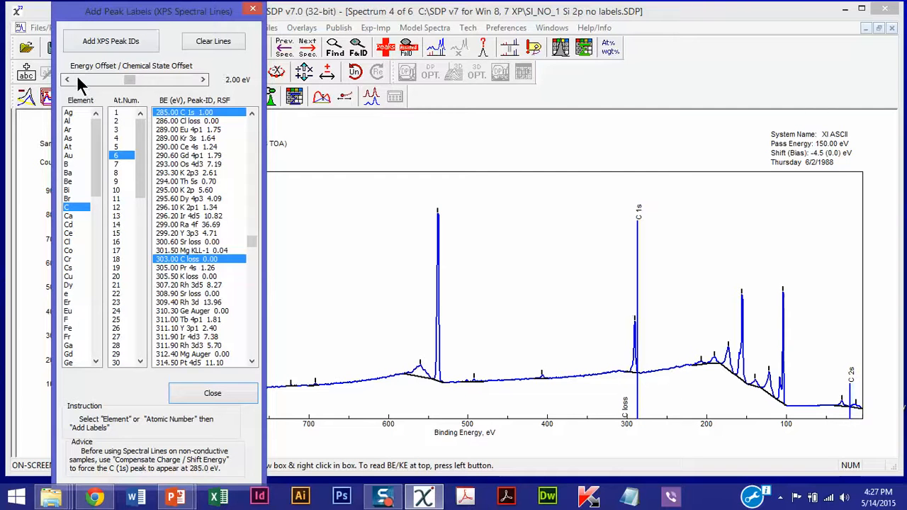
pyautogui.click(76, 79)
pyautogui.click(77, 80)
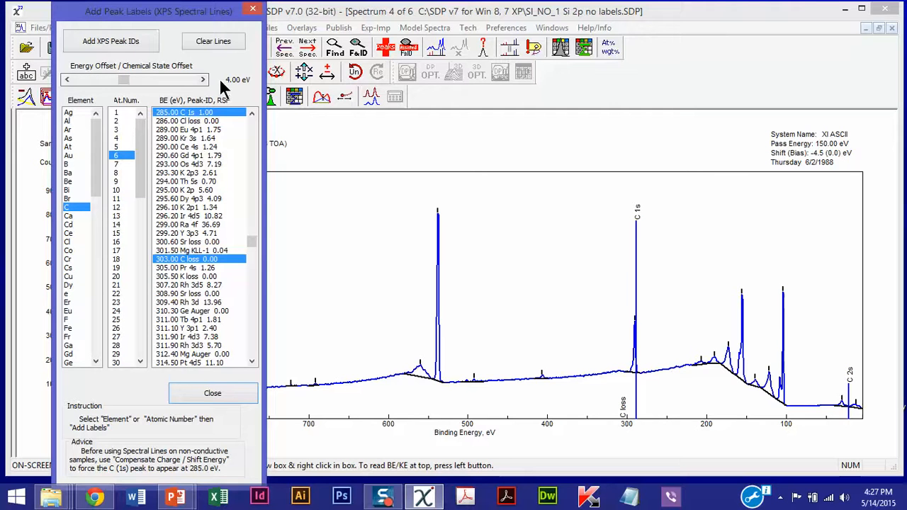
pyautogui.click(96, 41)
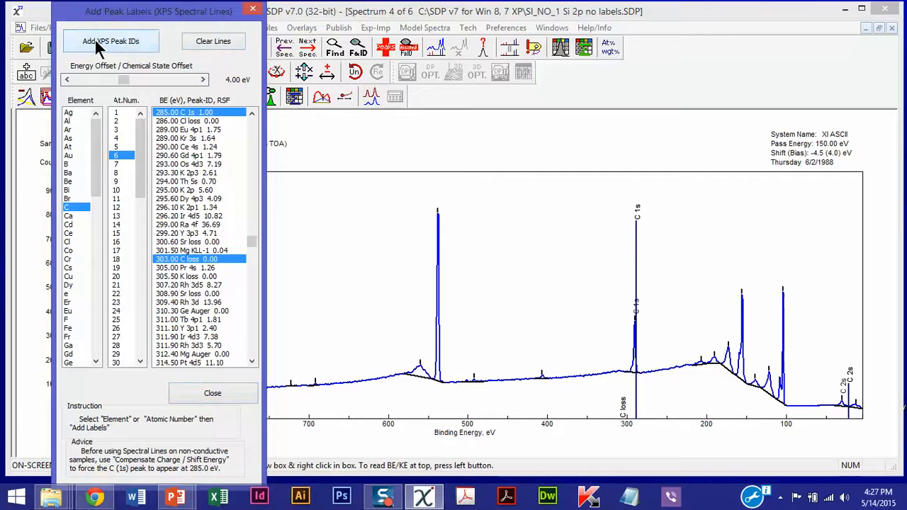
# Display the spectral lines for atomic number 8 and add the oxygen peak IDs to the spectrum.
pyautogui.click(119, 174)
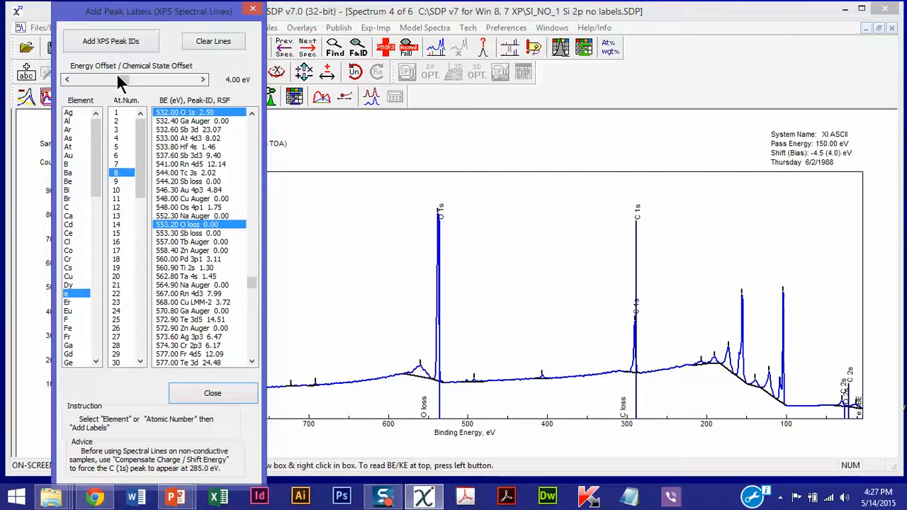
pyautogui.click(110, 43)
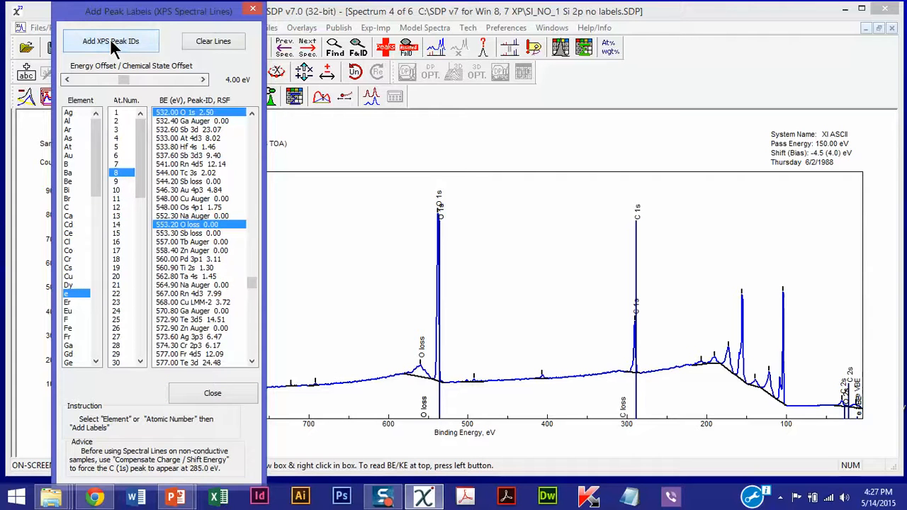
# Display the spectral lines for atomic number 14 and add the silicon peak IDs to the spectrum.
pyautogui.click(118, 225)
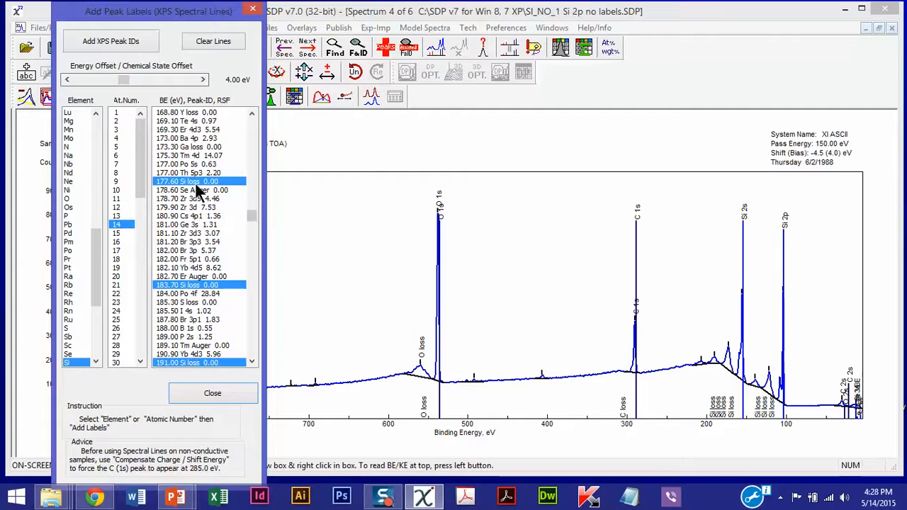
pyautogui.moveTo(254, 221); pyautogui.dragTo(255, 186)
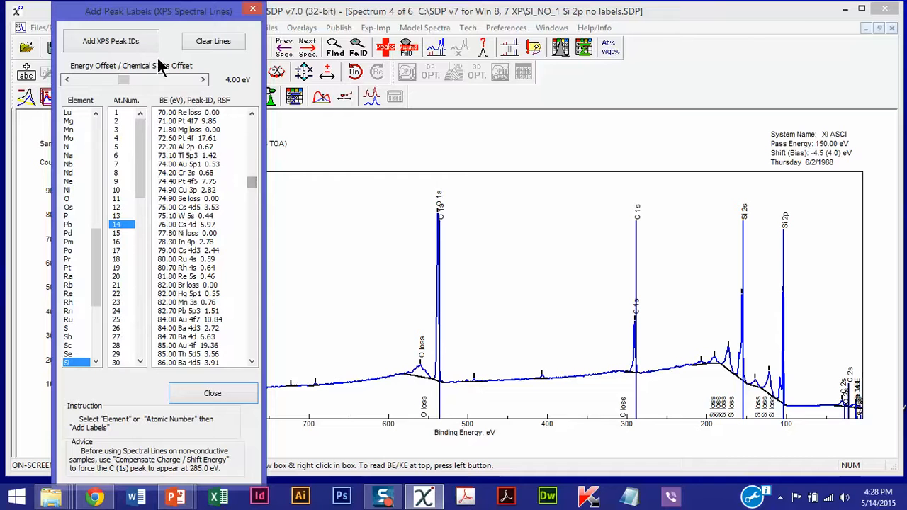
pyautogui.click(109, 40)
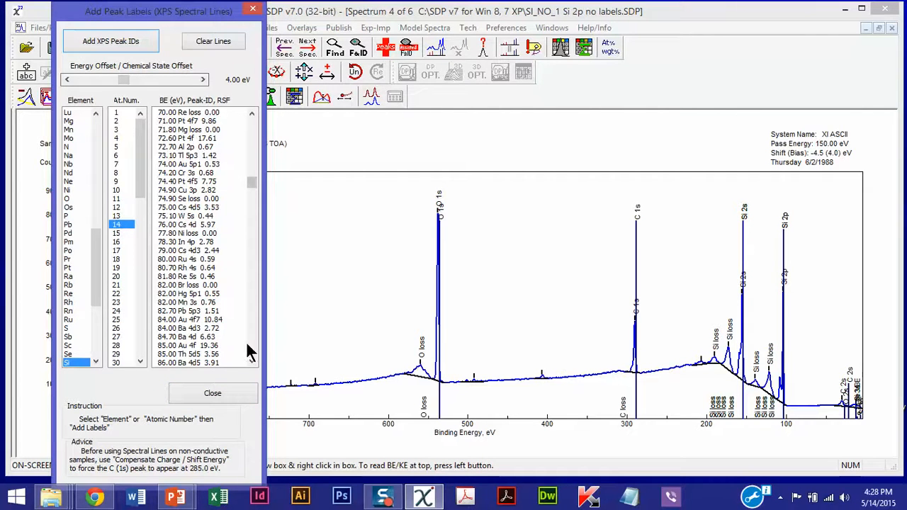
# Check the calcium spectral lines against the small peak near 407 eV, and label it by adding the nitrogen peak IDs instead.
pyautogui.scroll(-15, 250, 342)
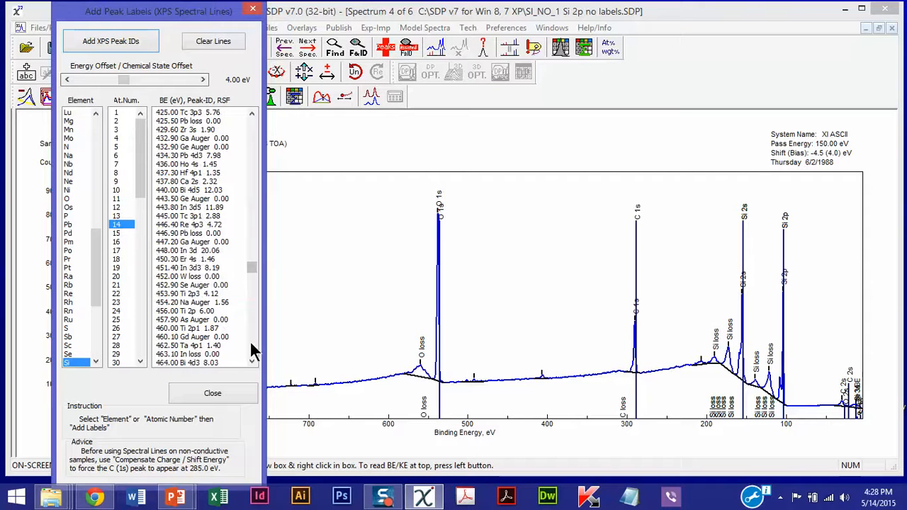
pyautogui.click(176, 181)
pyautogui.scroll(2, 201, 124)
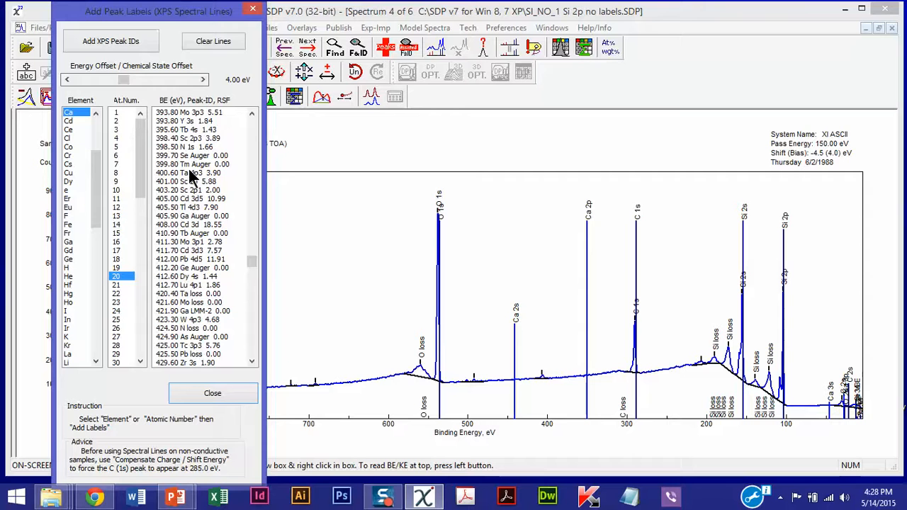
pyautogui.click(168, 146)
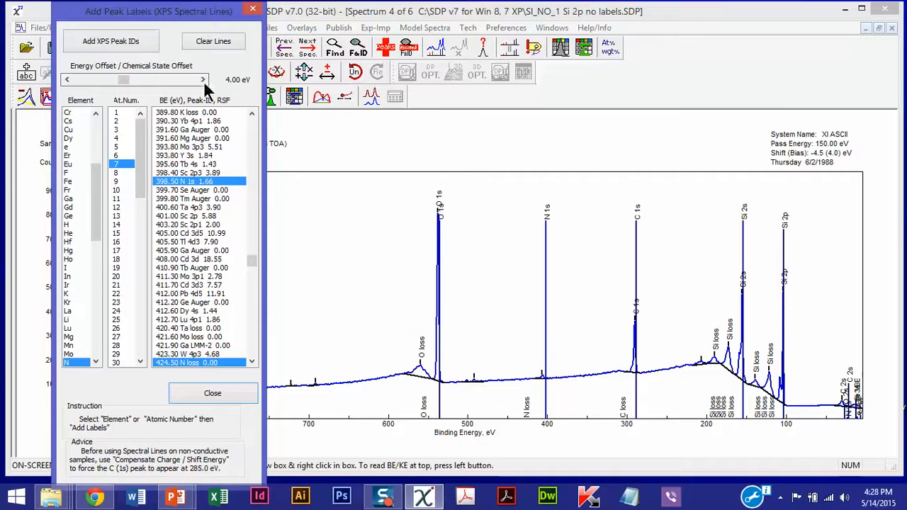
pyautogui.click(121, 44)
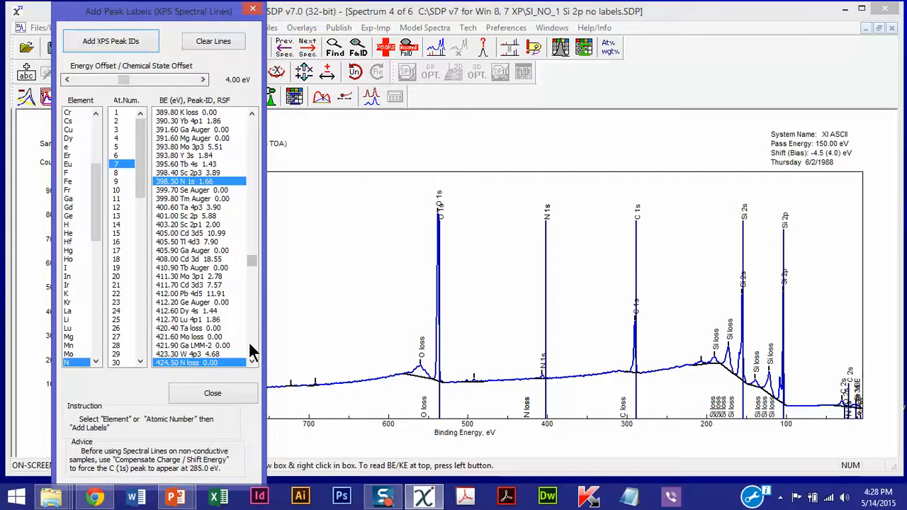
# Display the tin spectral lines from the Sn 3d5 entry at 484.90 eV and add the tin peak IDs.
pyautogui.scroll(-20, 252, 349)
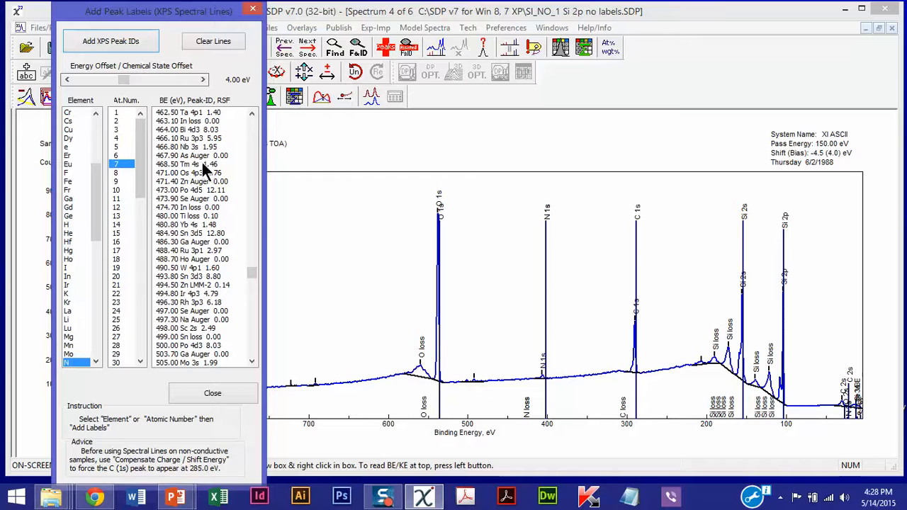
pyautogui.click(202, 233)
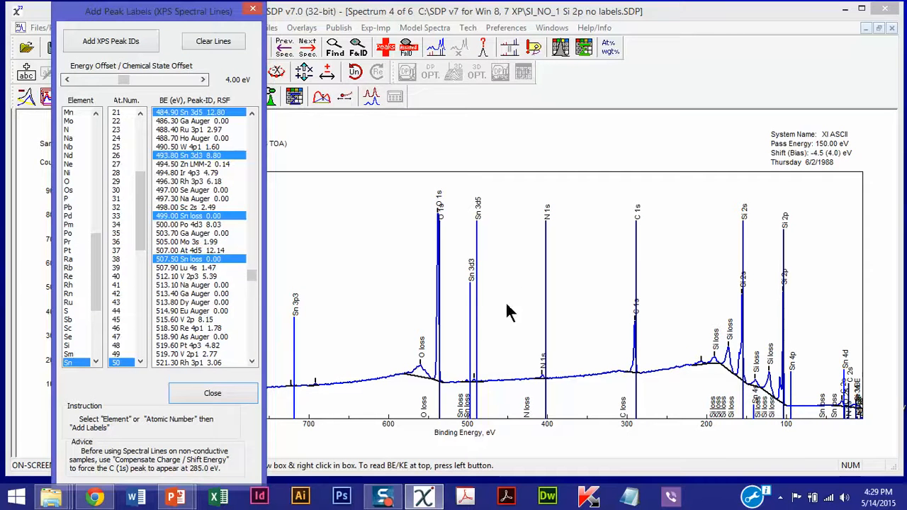
pyautogui.click(133, 41)
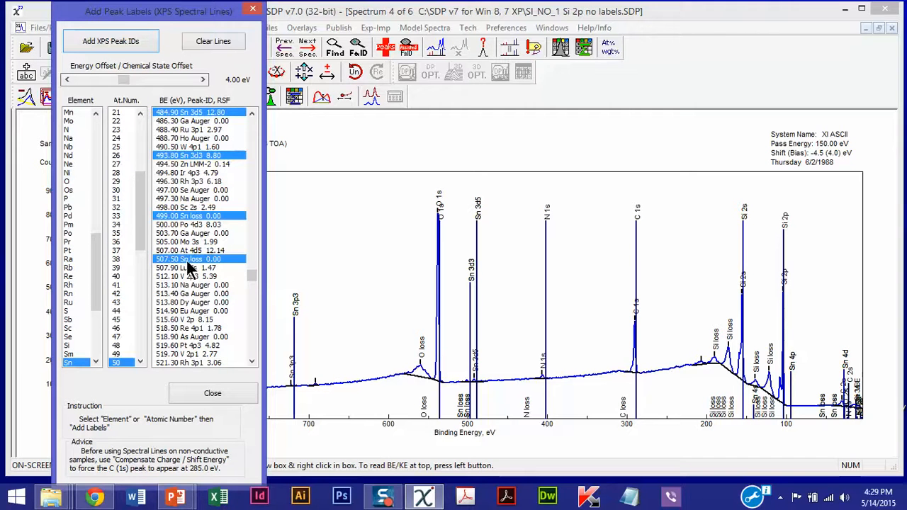
# Add the fluorine peak IDs to the spectrum, and clear the spectral lines before closing the peak label window.
pyautogui.click(99, 136)
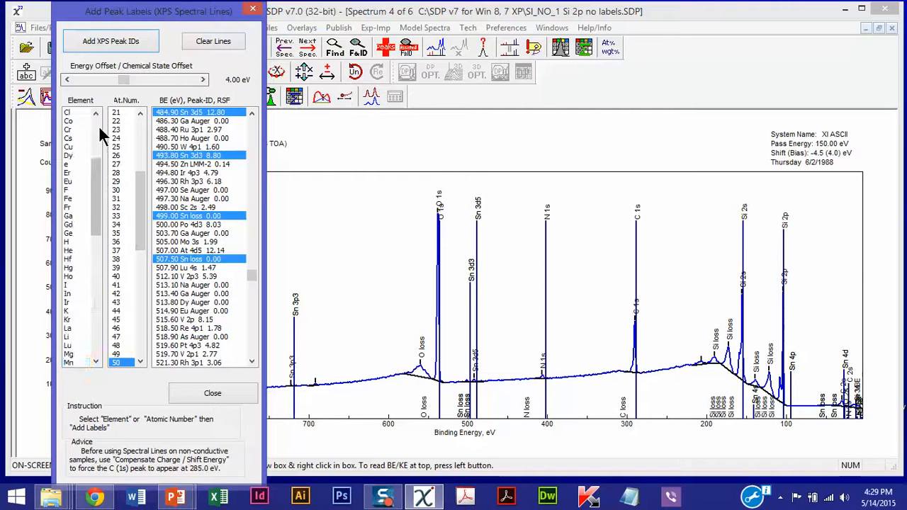
pyautogui.click(70, 189)
pyautogui.click(133, 47)
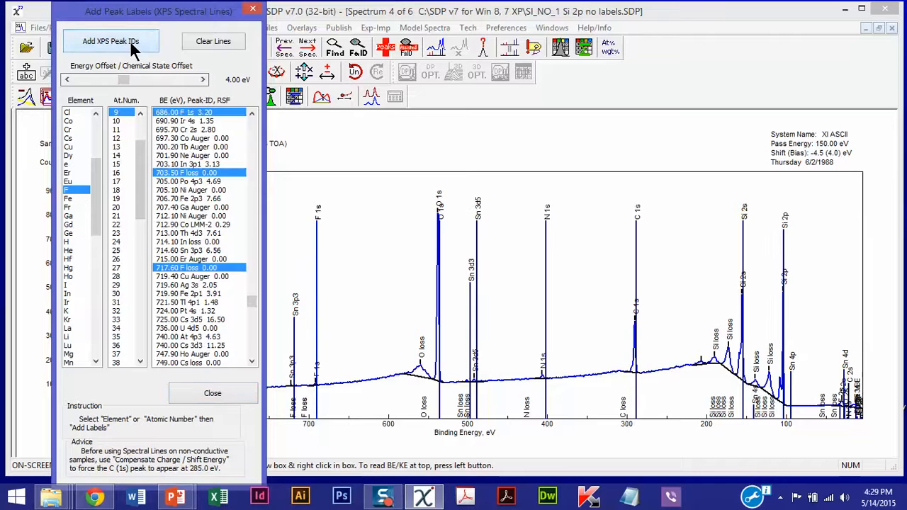
pyautogui.click(222, 44)
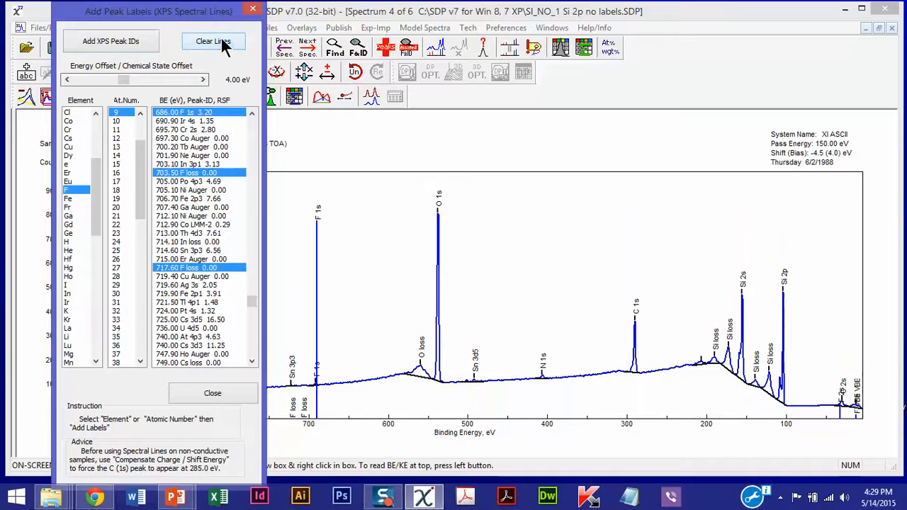
pyautogui.click(251, 11)
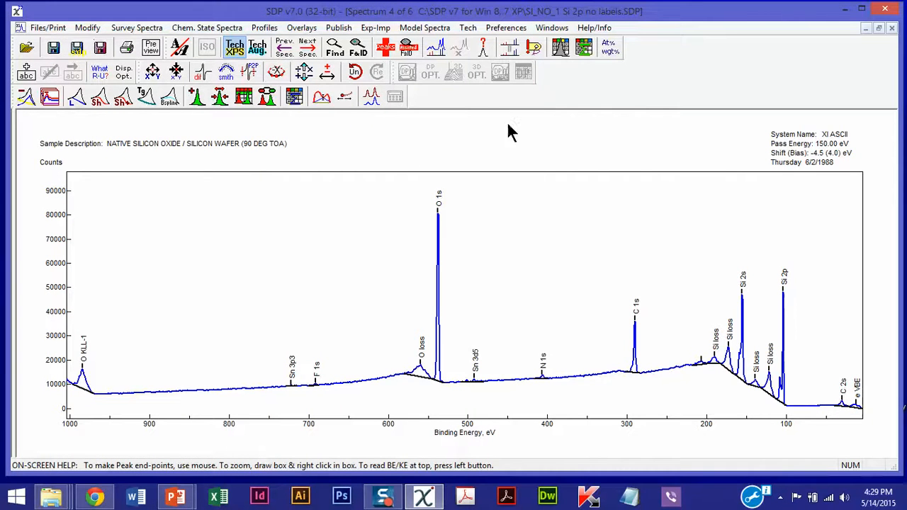
# Open the Atom % table and include F 1s, Sn 3d5, O 1s, N 1s, C 1s and Si 2p in the quantification.
pyautogui.click(559, 47)
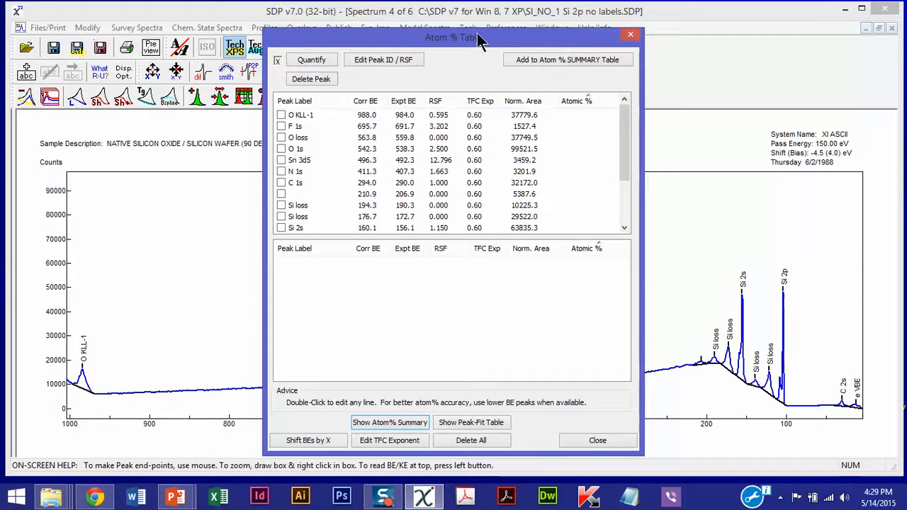
pyautogui.click(281, 125)
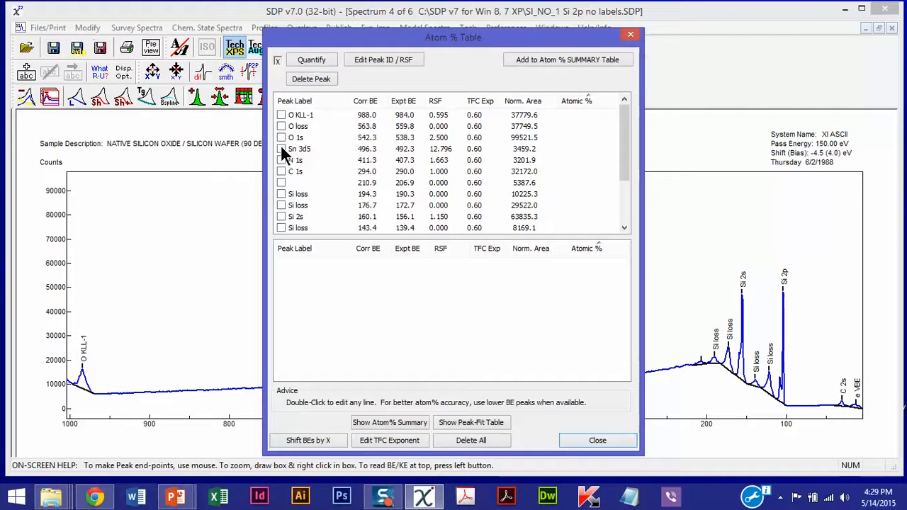
pyautogui.click(281, 149)
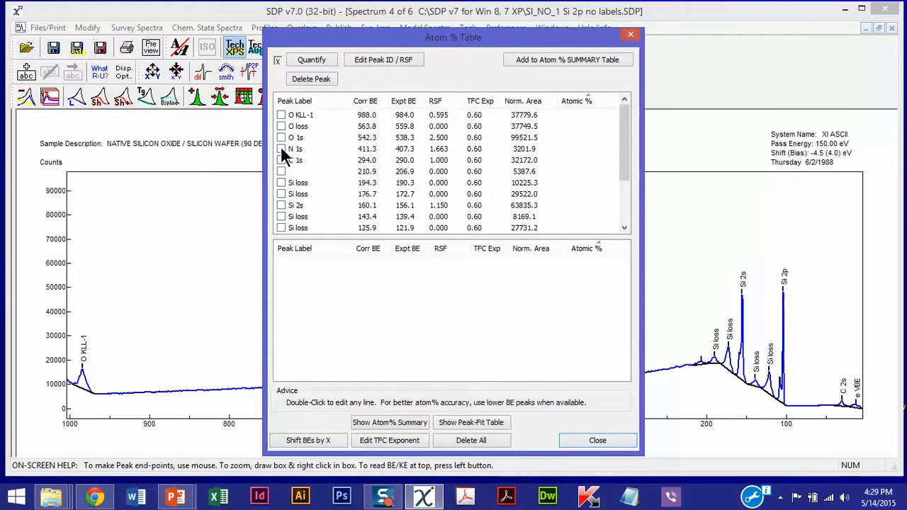
pyautogui.click(281, 132)
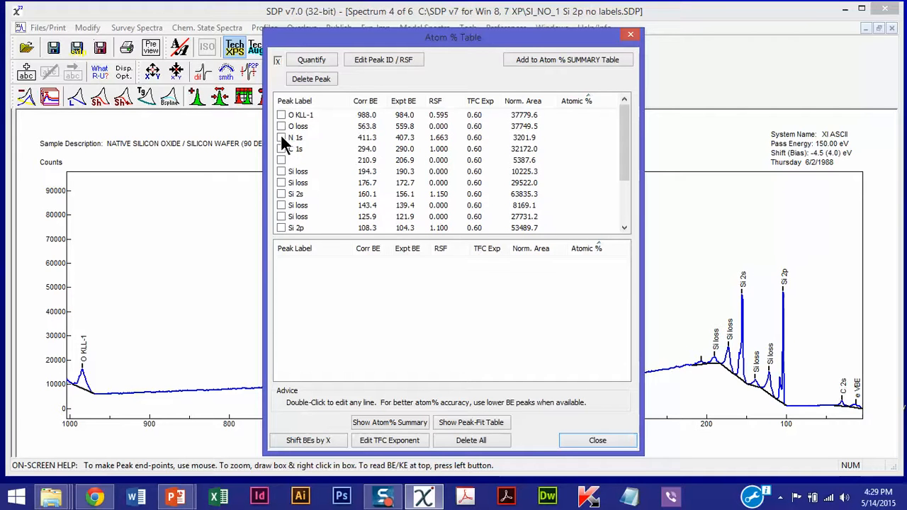
pyautogui.click(281, 134)
pyautogui.click(281, 136)
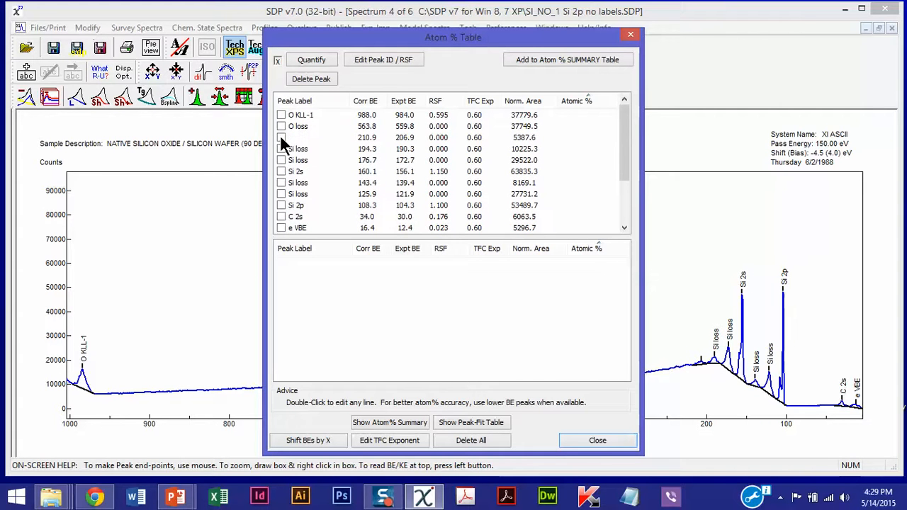
pyautogui.click(283, 205)
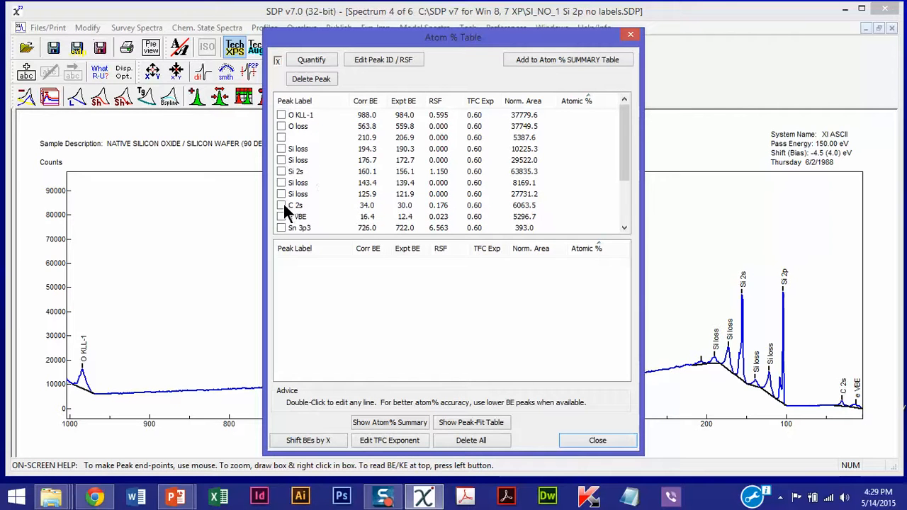
# Review the atomic percentages of the selected peaks, and add them to the Atom % summary table, bringing its window fully into view.
pyautogui.scroll(-2, 419, 210)
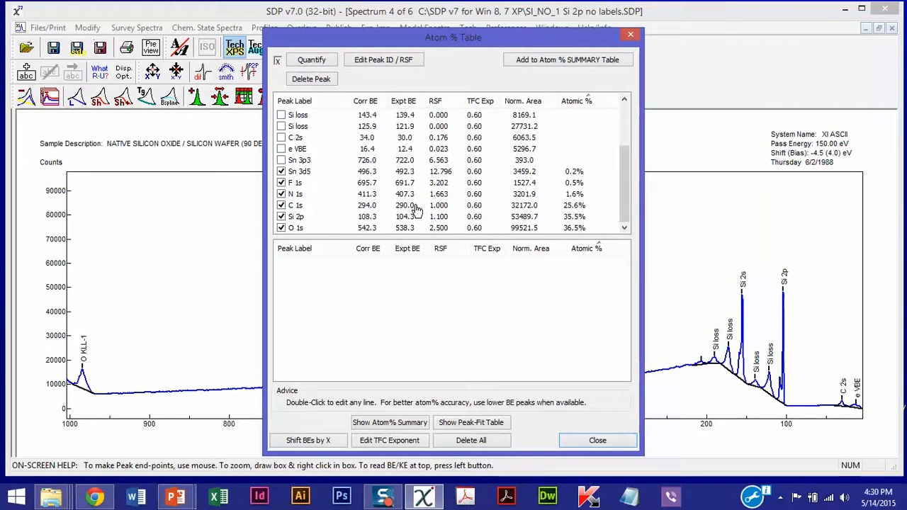
pyautogui.scroll(2, 308, 177)
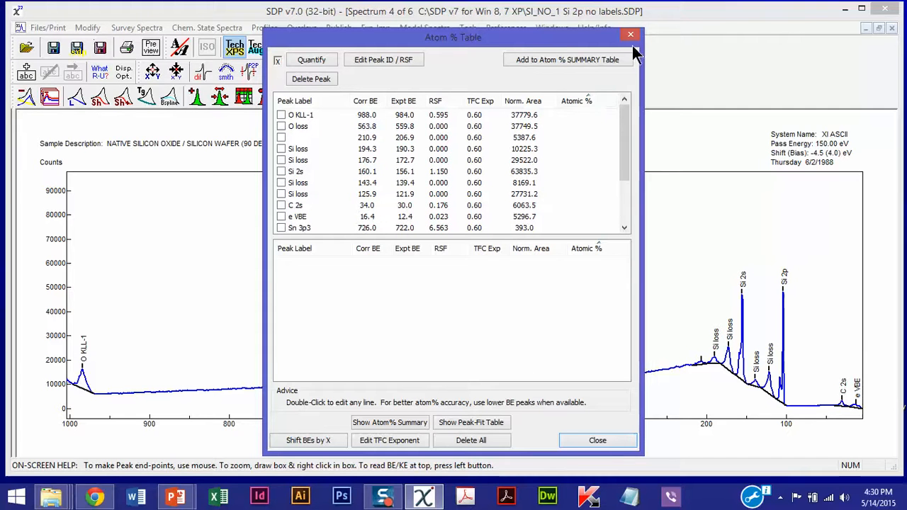
pyautogui.click(576, 62)
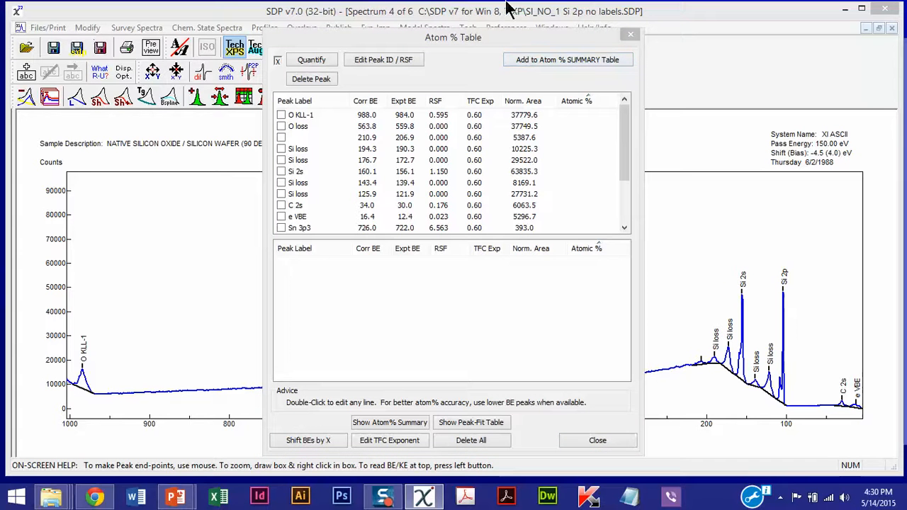
pyautogui.moveTo(906, 177); pyautogui.dragTo(402, 45)
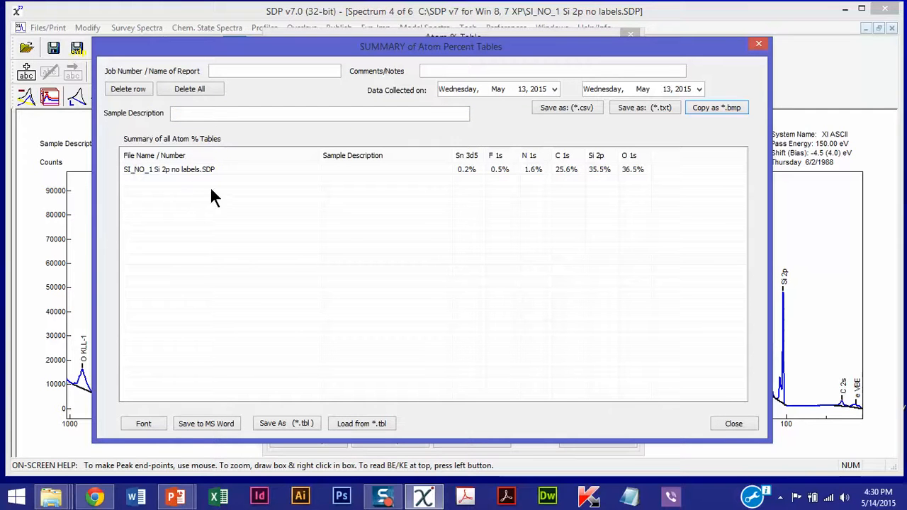
# Narrow the summary's file name column and move the Sn 3d5 column after O 1s, closing both atom percent tables when done.
pyautogui.moveTo(319, 156); pyautogui.dragTo(252, 156)
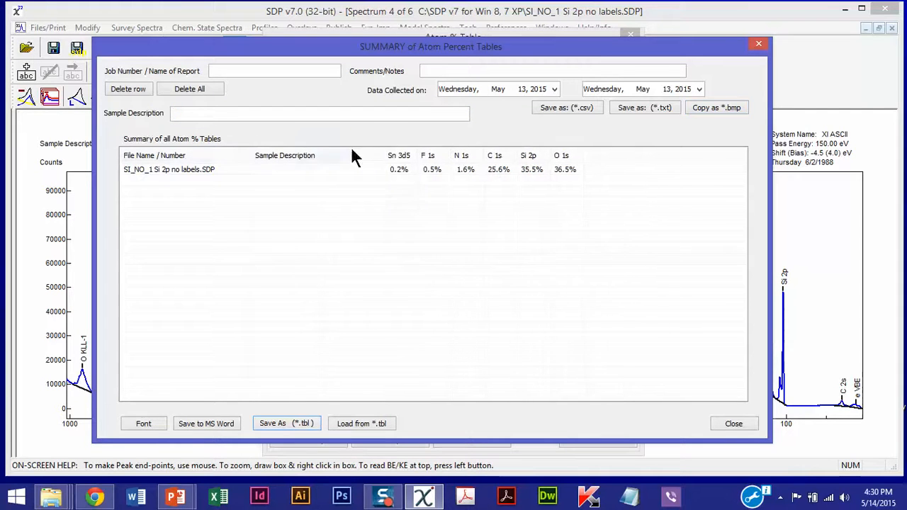
pyautogui.moveTo(554, 159); pyautogui.dragTo(569, 159)
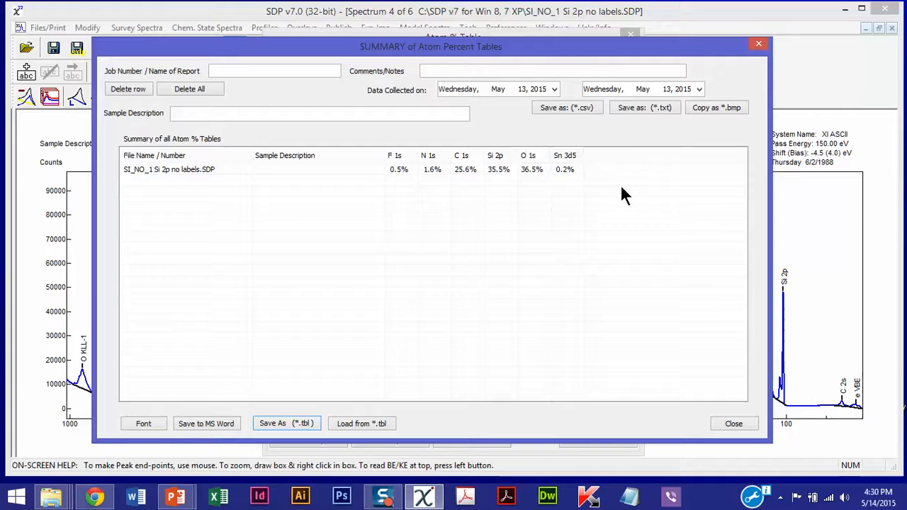
pyautogui.click(757, 45)
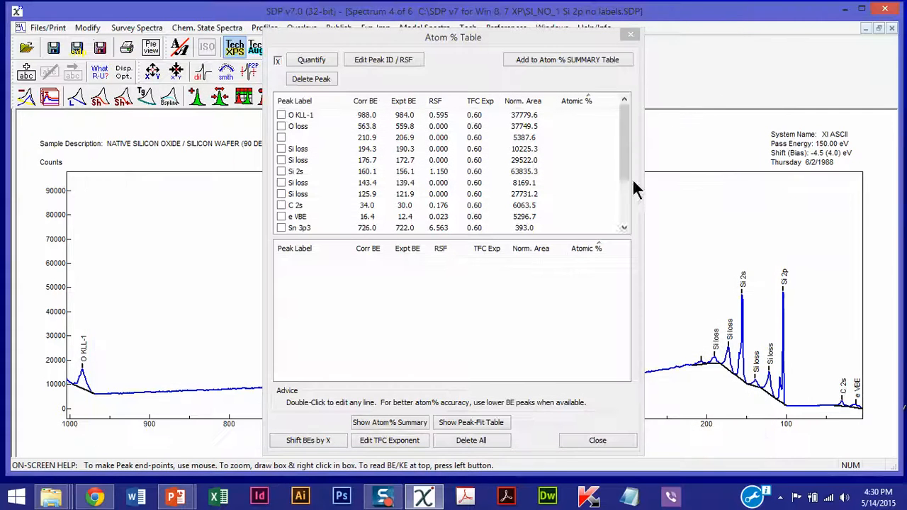
pyautogui.click(629, 35)
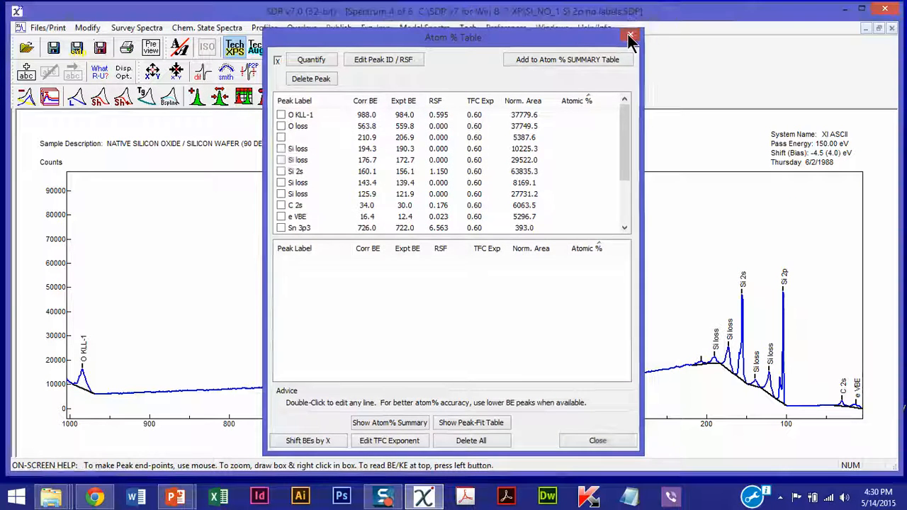